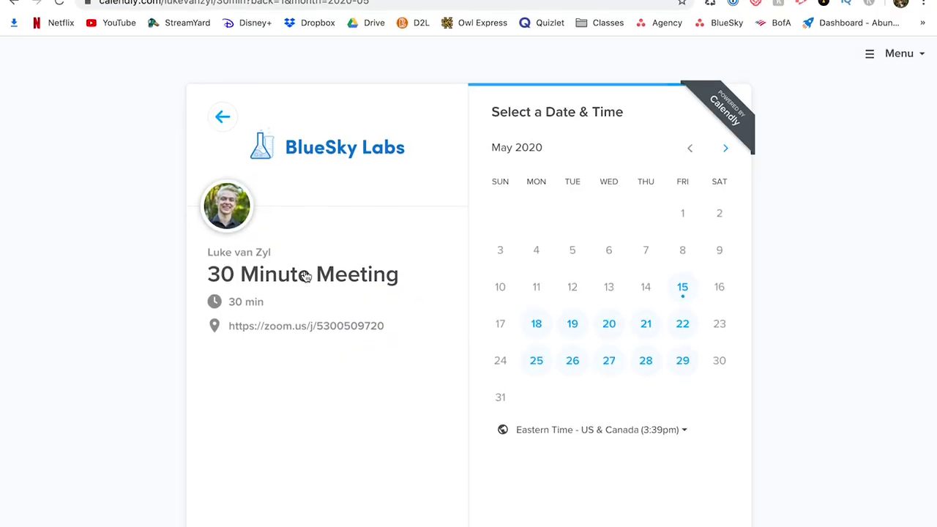
Show the available time slots for May 19 on the 30 Minute Meeting booking page.
click(571, 298)
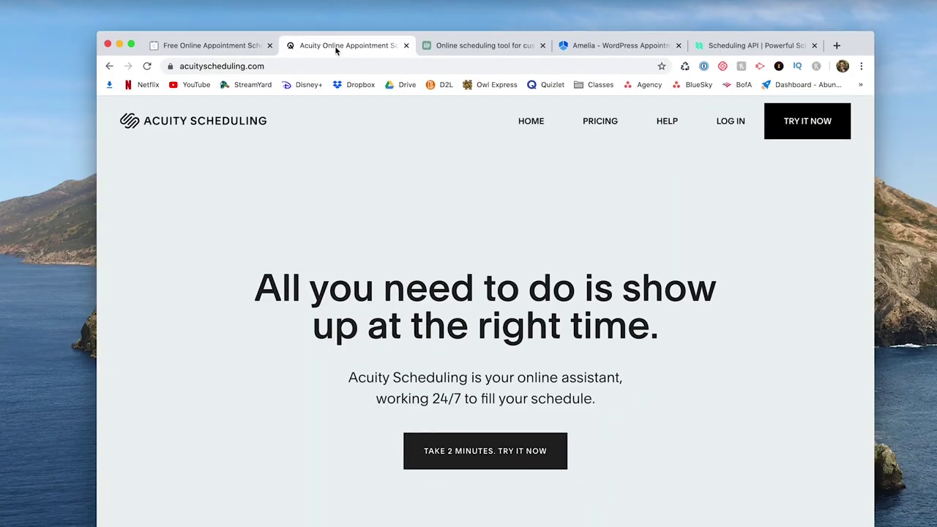
Look through the youcanbook.me, Amelia and scheduling API sites open in the browser tabs.
click(500, 43)
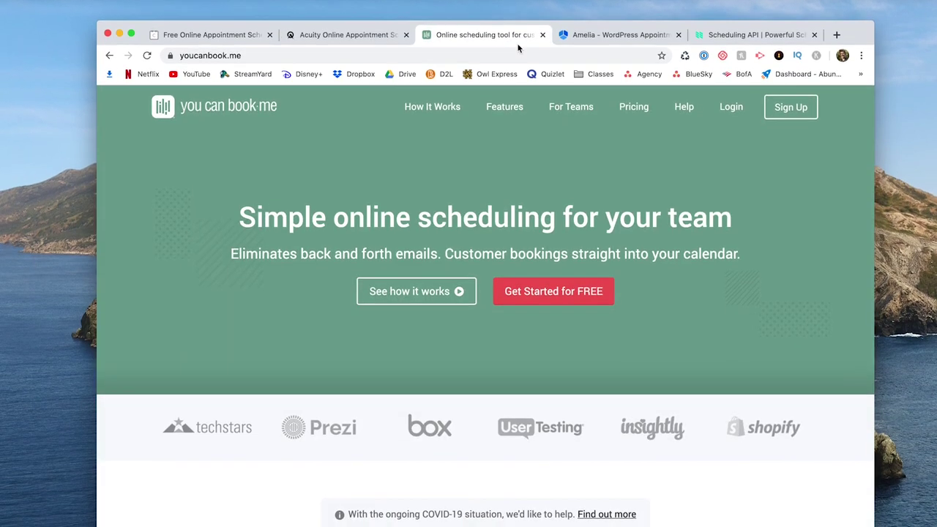
click(615, 33)
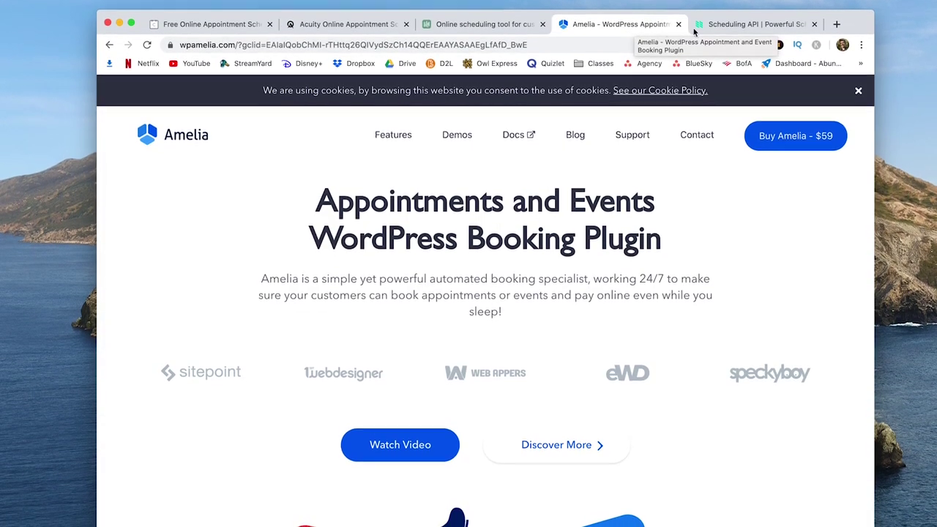
click(780, 27)
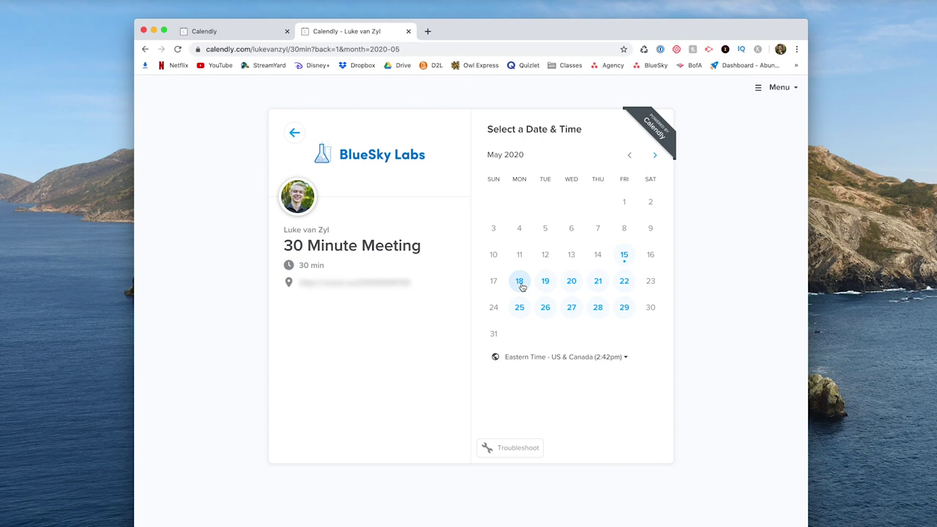
Check Monday May 18's open slots, then switch to Friday May 15's times.
click(519, 282)
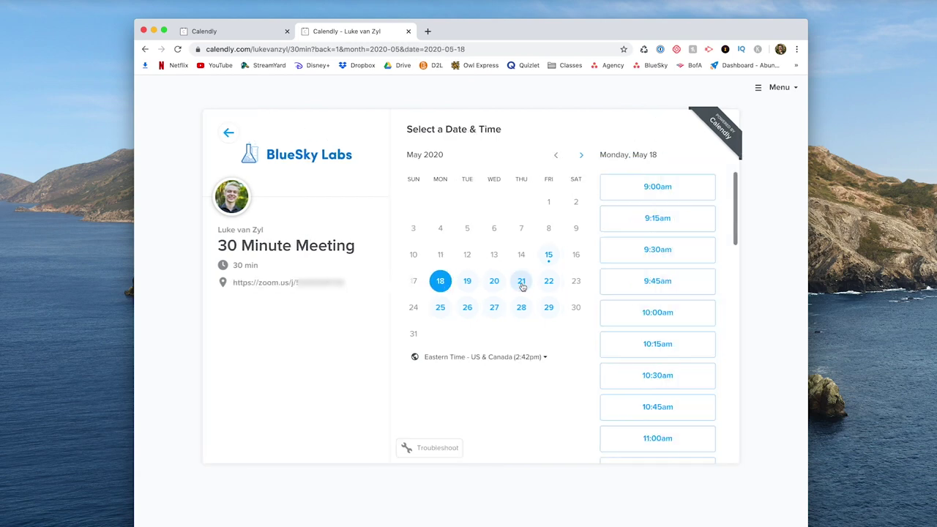
scroll(666, 197, down, 10)
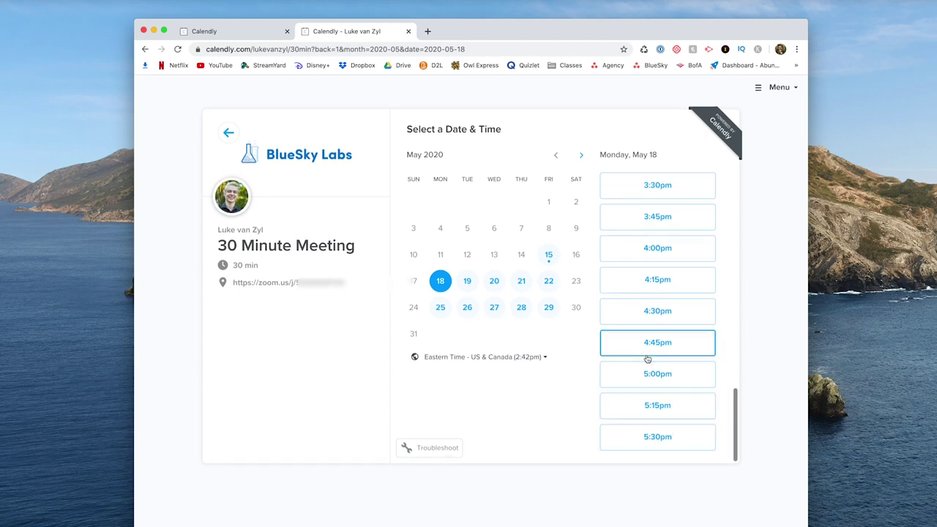
click(549, 254)
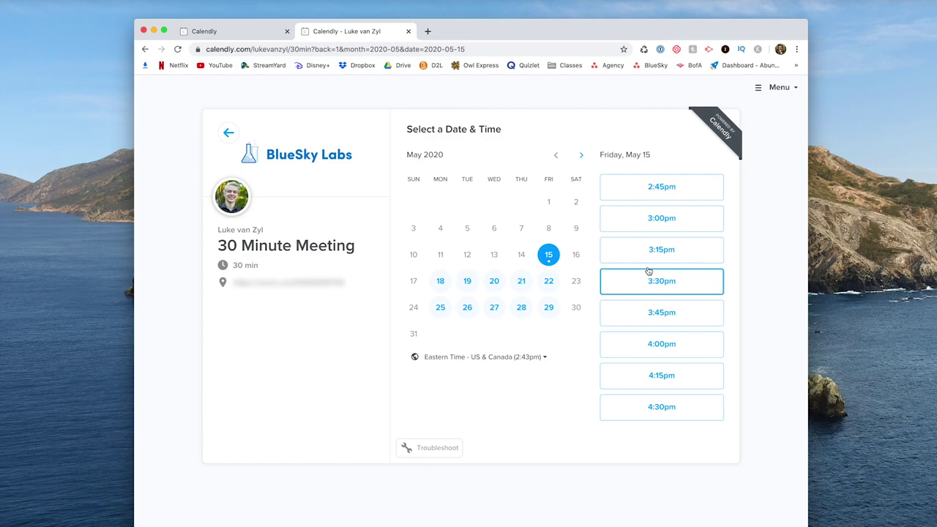
Confirm the 3:15pm May 15 slot and fill in the invitee's name and e-mail address.
click(692, 253)
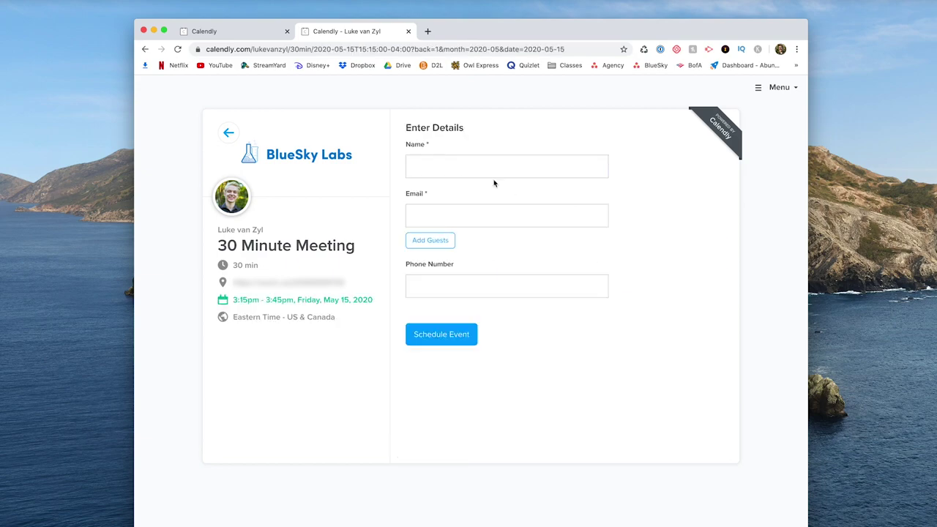
click(469, 169)
text(Luke)
key(Tab)
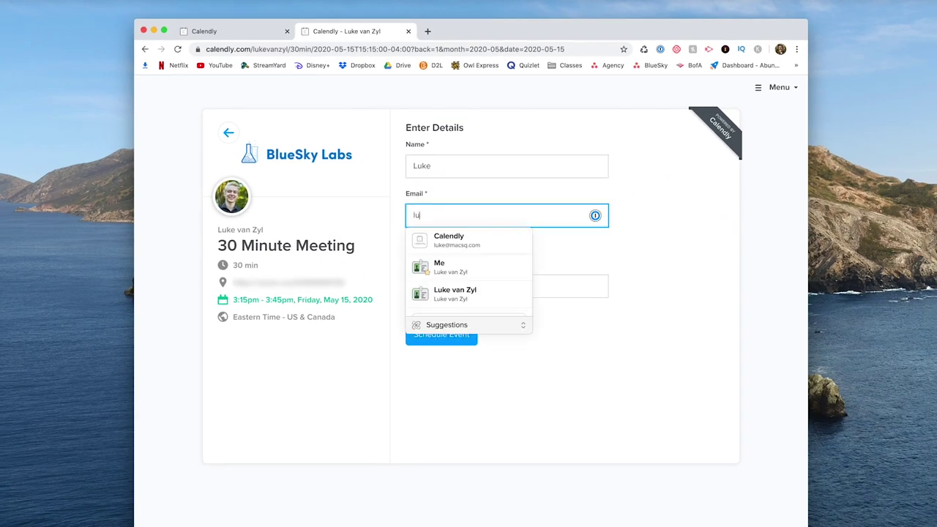
key(Tab)
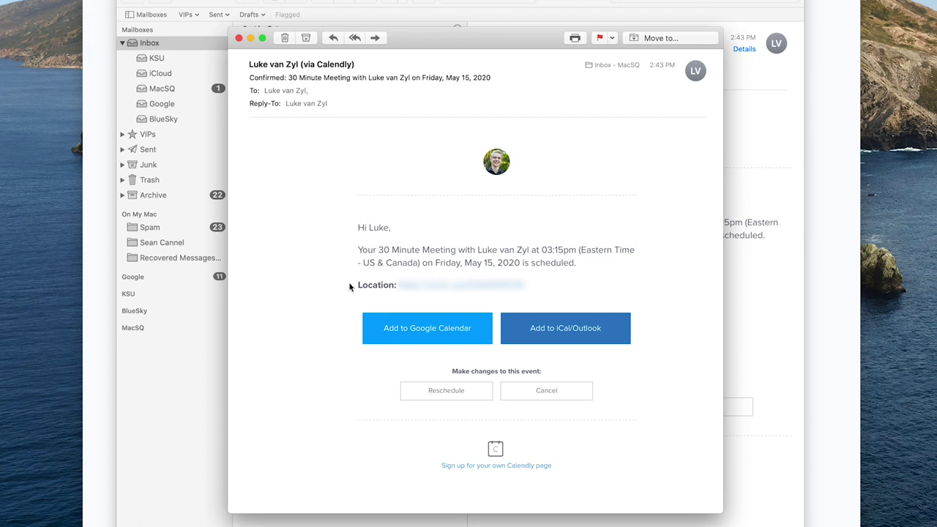
Highlight the confirmation e-mail's greeting line, then clear the selection.
drag(355, 230, 399, 230)
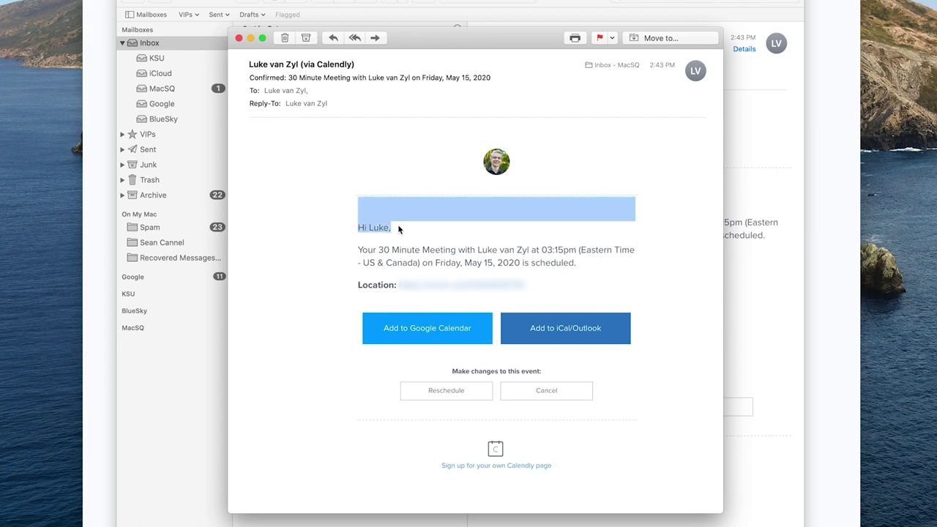
click(398, 227)
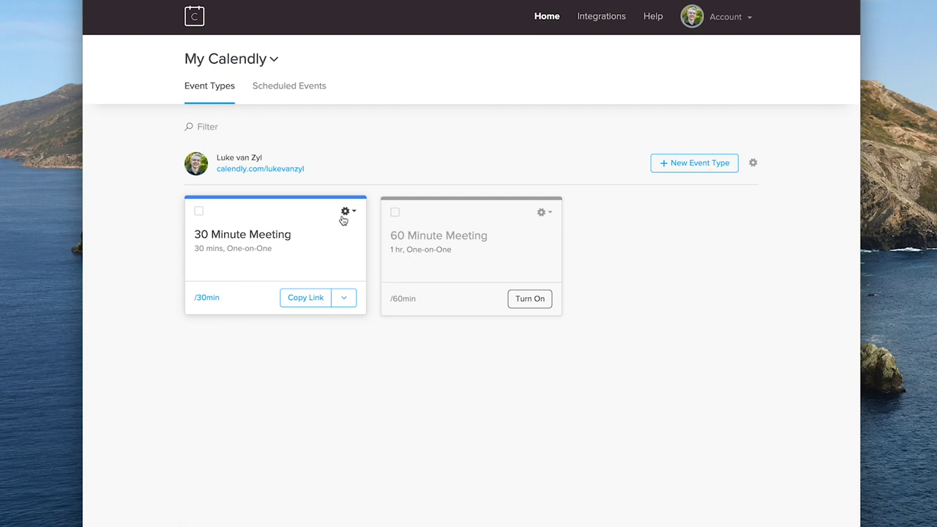
Choose Edit from the 30 Minute Meeting card's gear menu.
click(345, 213)
click(331, 240)
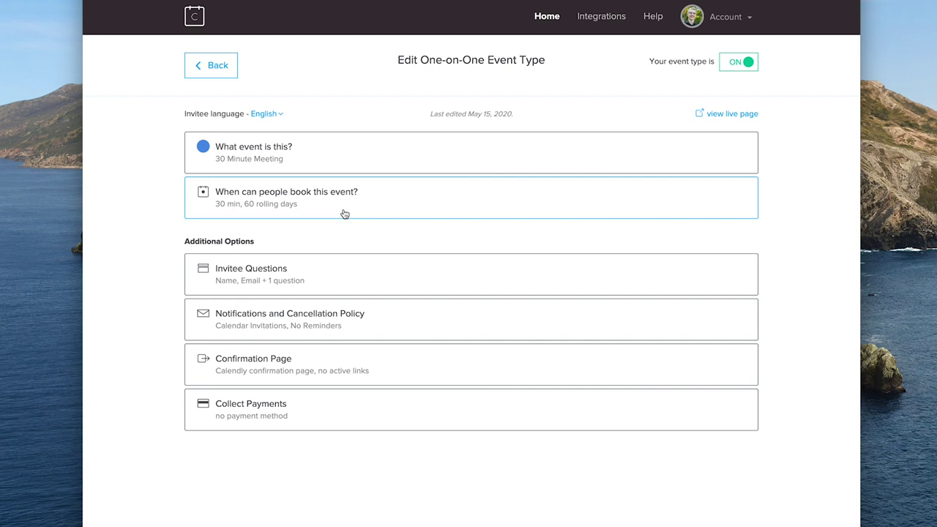
Expand the event name and location details, then scroll down to the booking-time settings.
click(304, 162)
scroll(489, 233, down, 1)
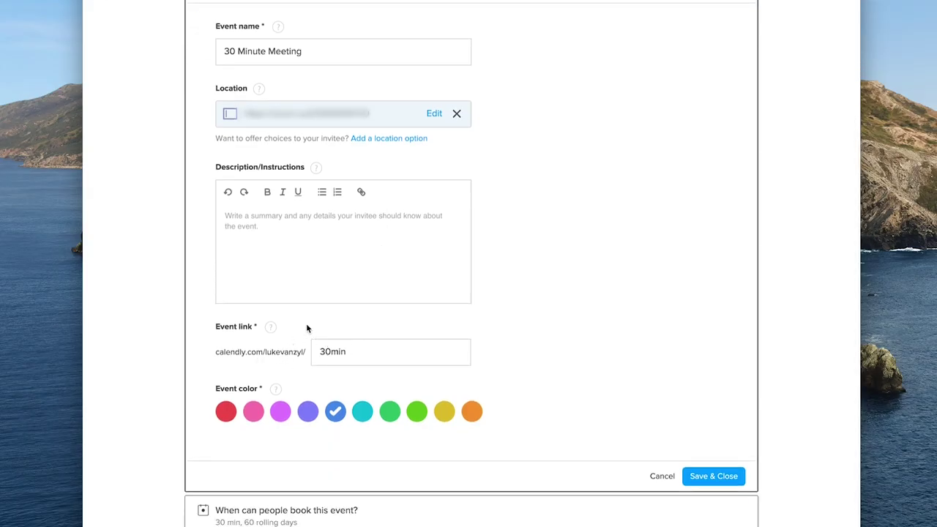
scroll(387, 349, down, 1)
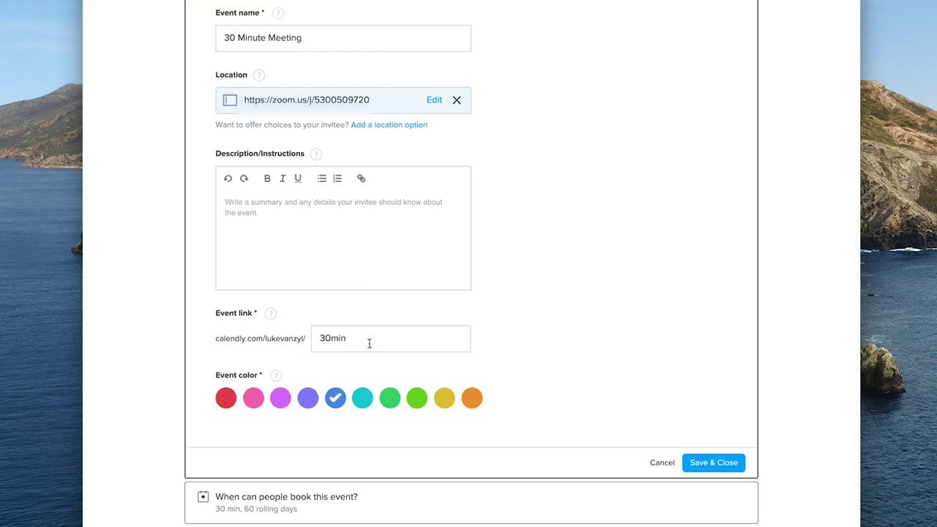
scroll(369, 343, down, 3)
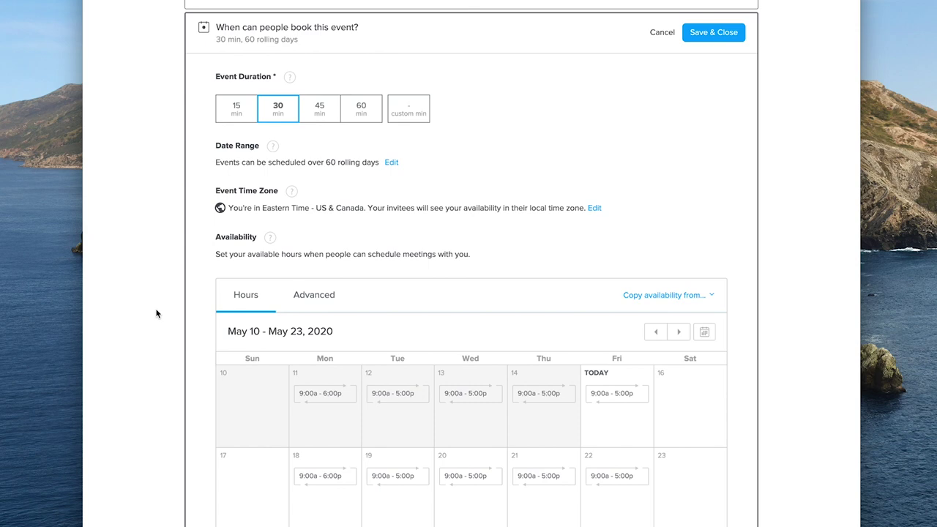
Switch to Advanced availability and review increments, daily maximum, minimum notice and buffers.
click(314, 296)
scroll(410, 295, down, 3)
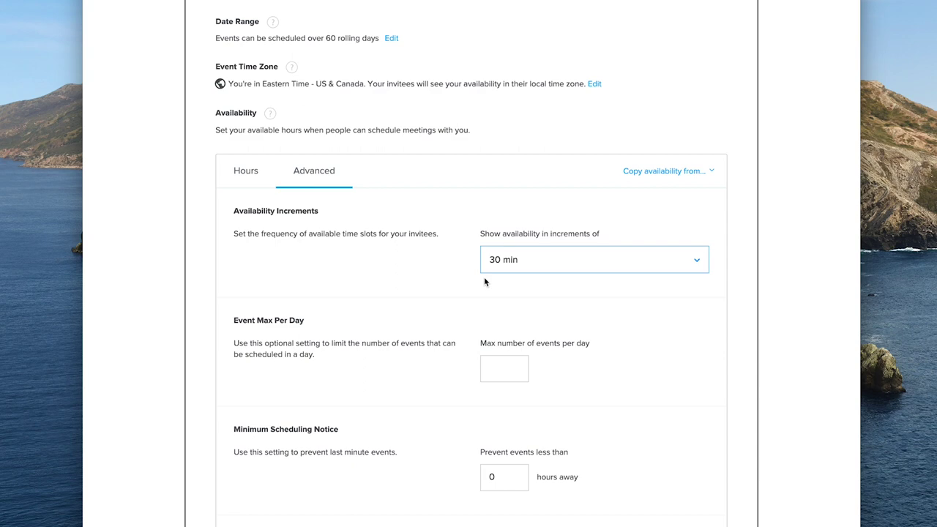
scroll(484, 282, down, 2)
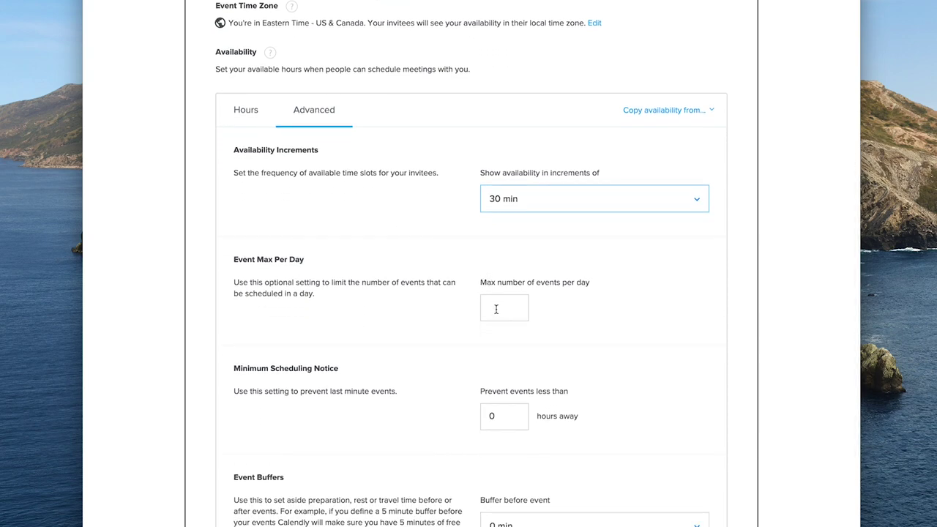
scroll(495, 309, down, 2)
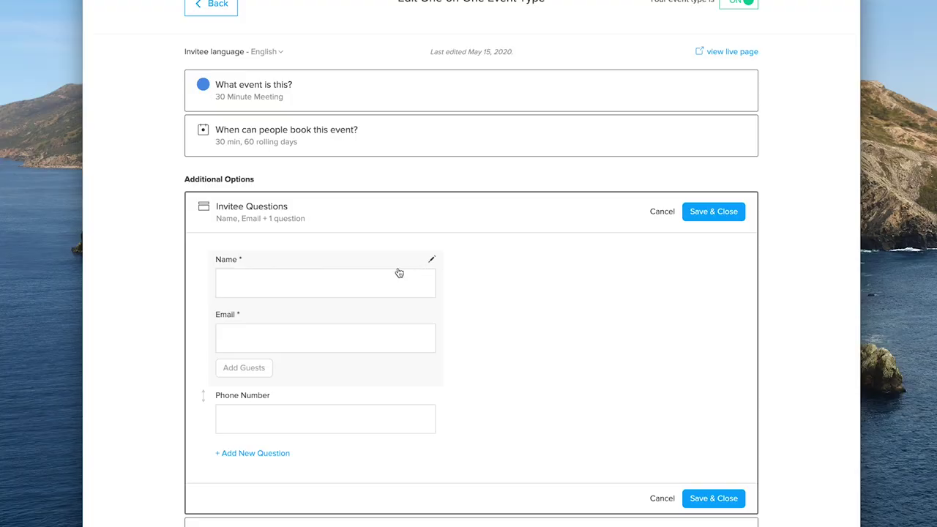
Review the Notifications and Cancellation Policy options, then the Collect Payments options.
scroll(320, 291, down, 1)
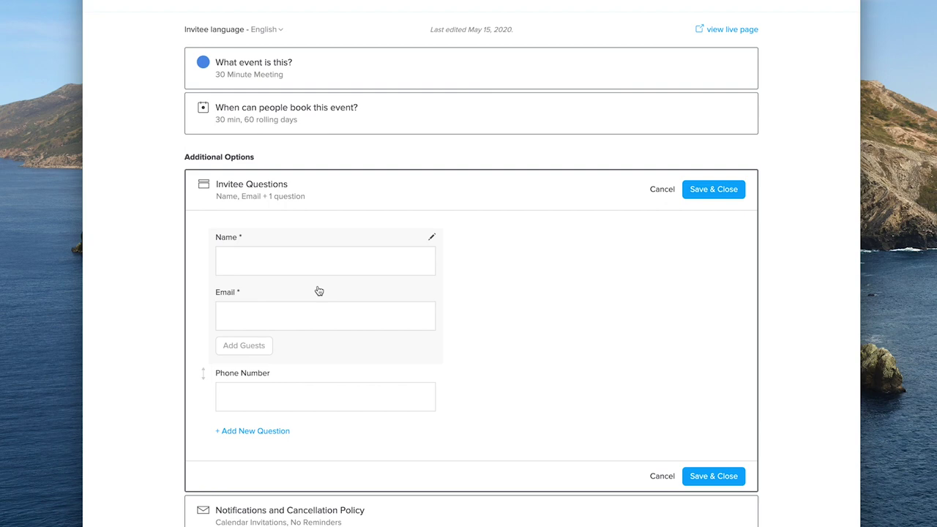
click(293, 510)
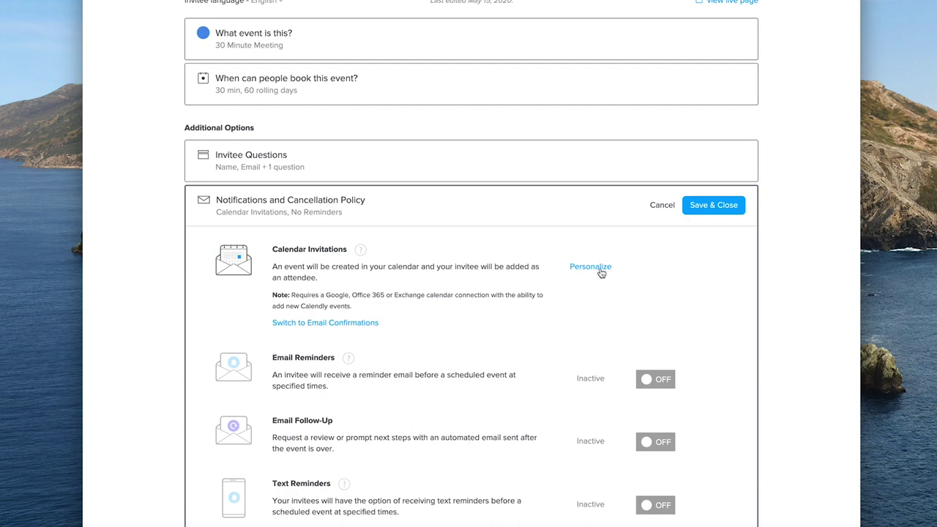
click(410, 205)
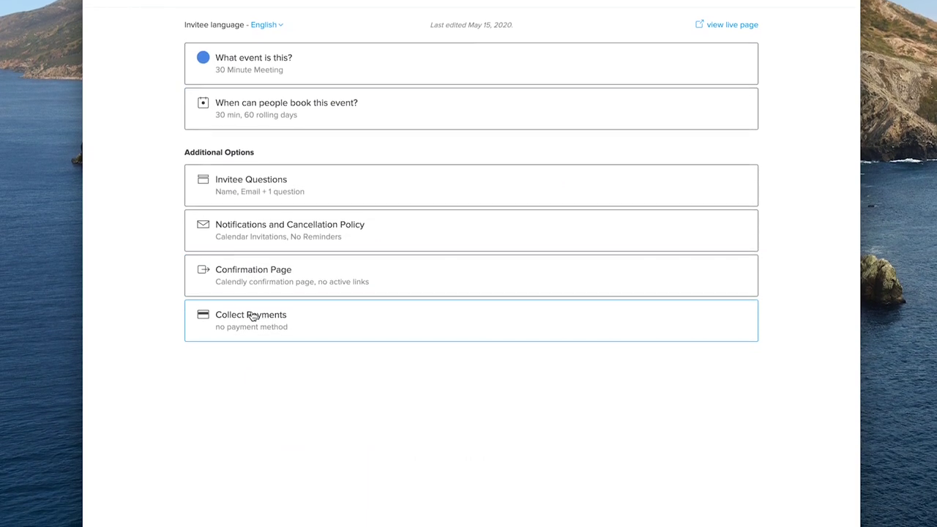
click(252, 316)
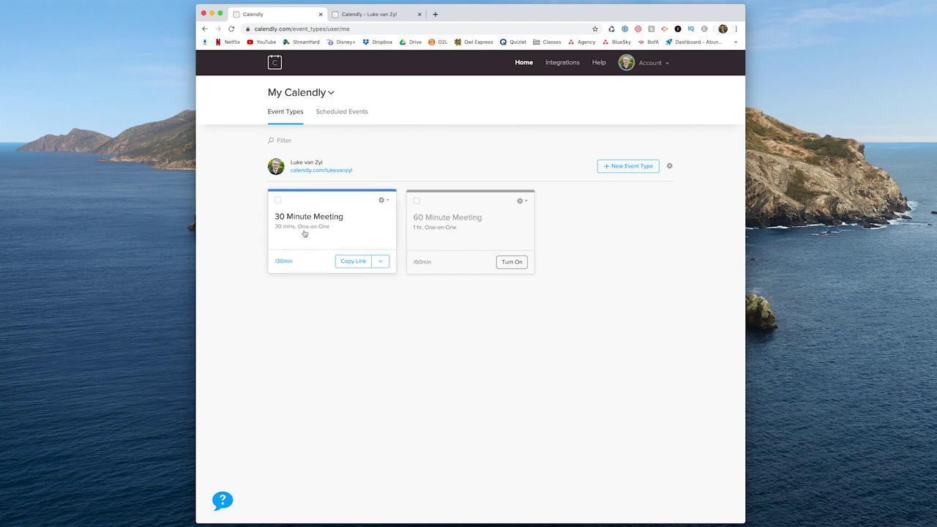
Open Scheduled Events to see the upcoming booked meeting.
click(343, 121)
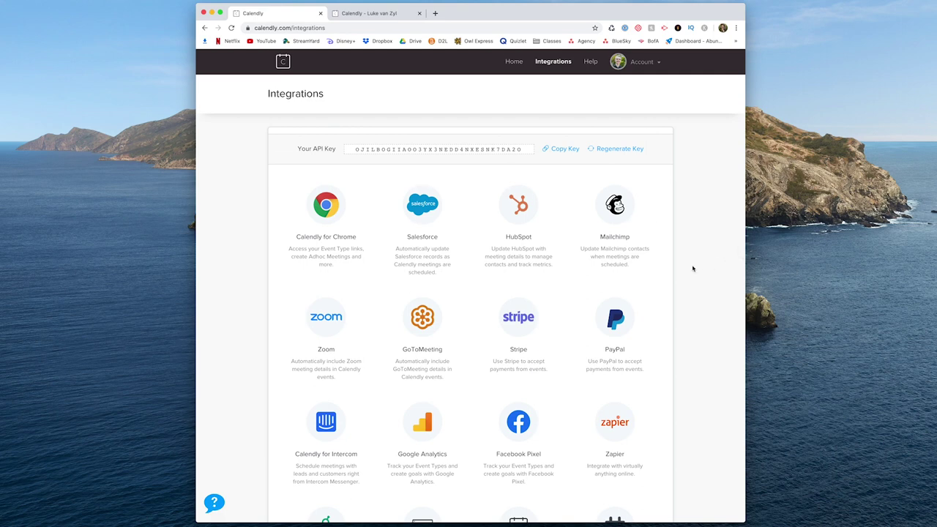
Scroll further down the Calendly Integrations page to browse the remaining integrations.
scroll(693, 268, down, 1)
scroll(666, 242, down, 5)
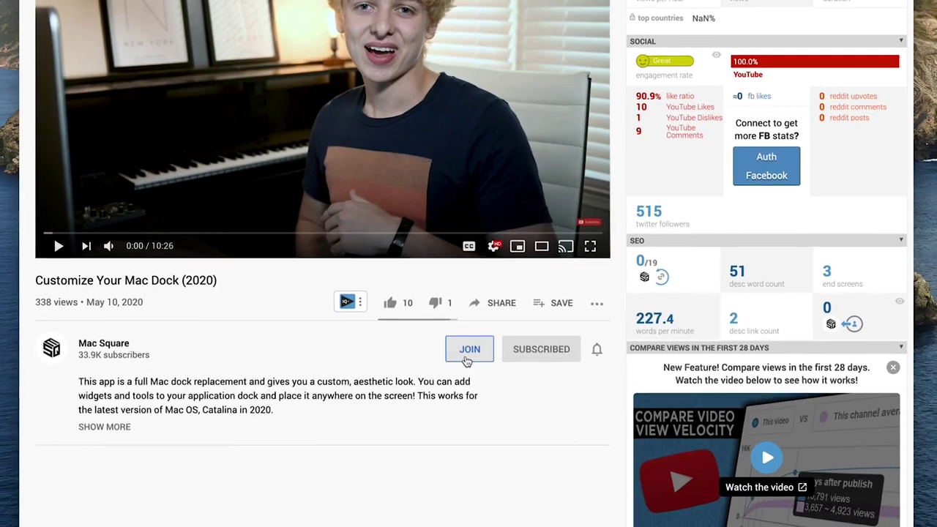
Open the Mac Square membership dialog, pick the $4.99/month Square HQ Member tier, and highlight its Members-only live stream perk.
click(475, 393)
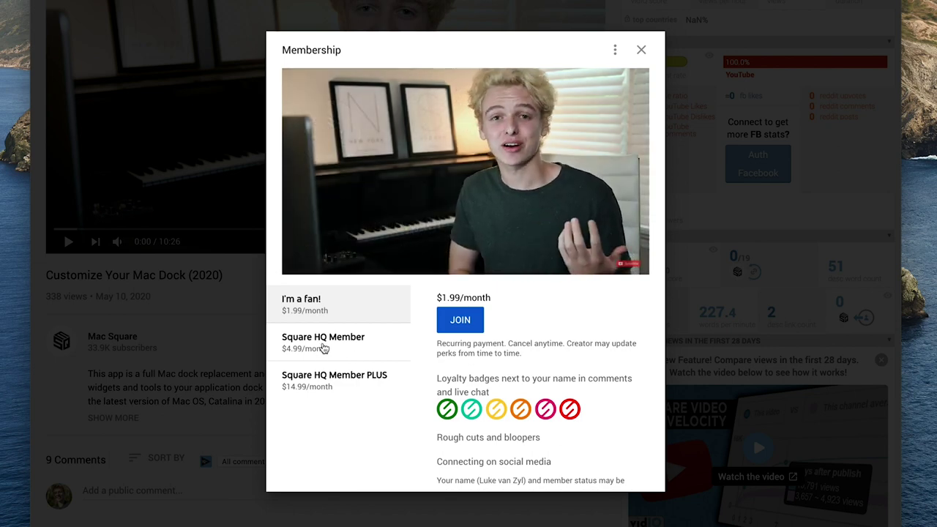
click(324, 349)
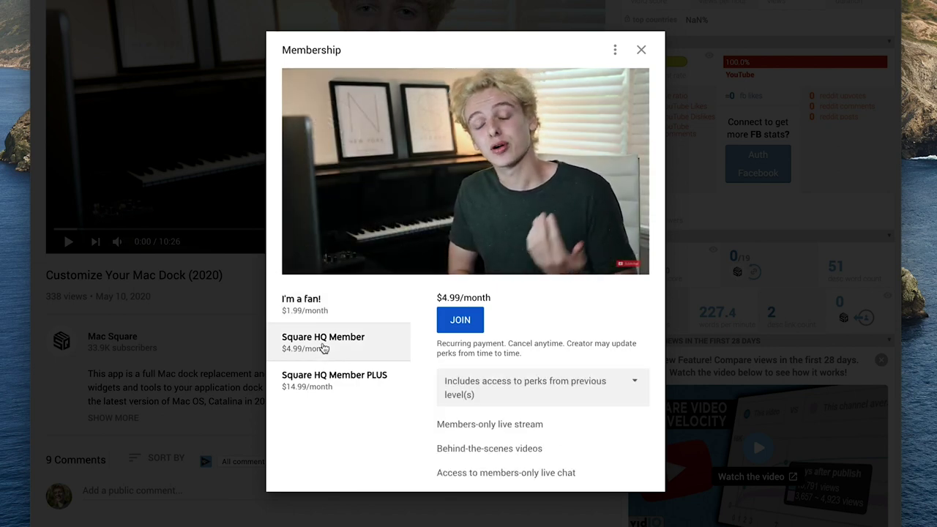
drag(460, 426, 438, 425)
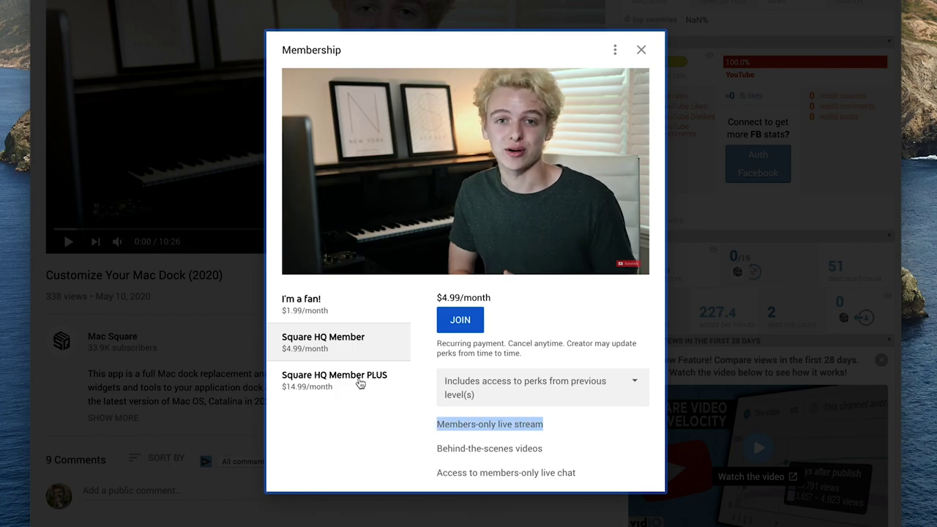